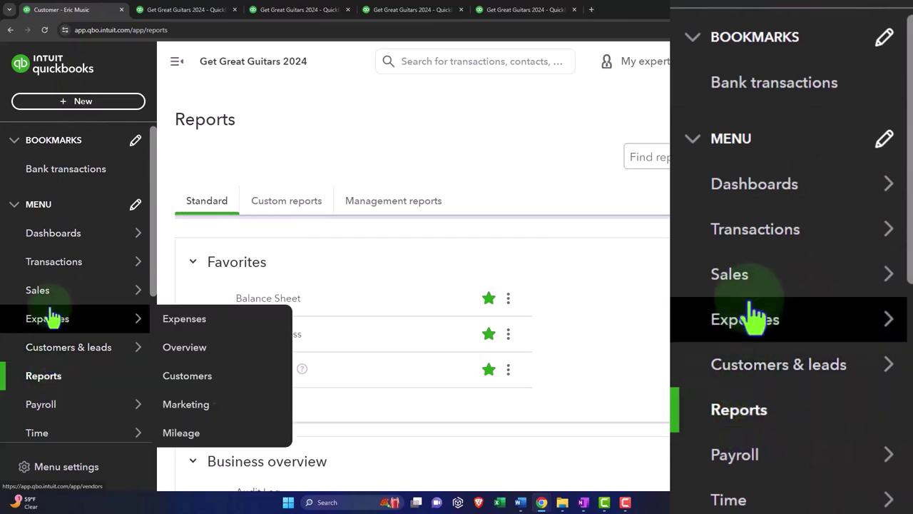
- Open the Anderson Guitars customer record from the sales customer list and view its existing transactions
click(50, 291)
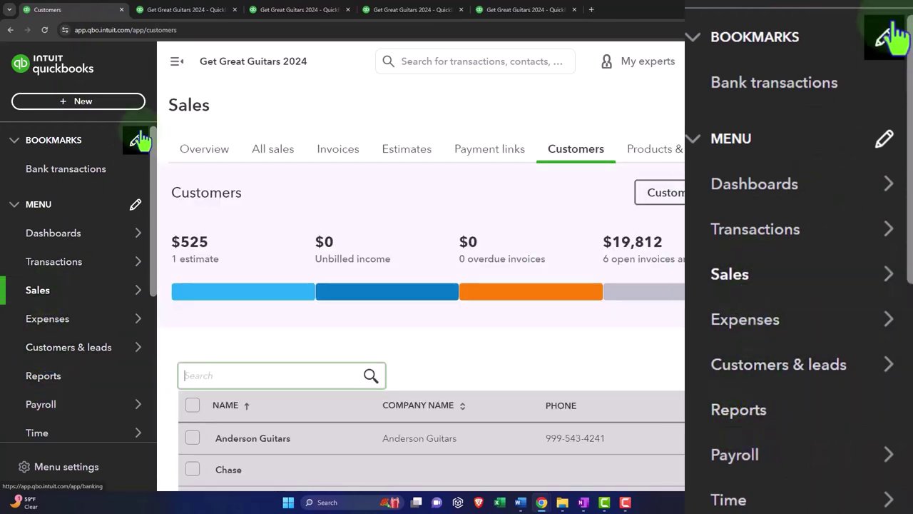
click(175, 62)
scroll(391, 222, down, 1)
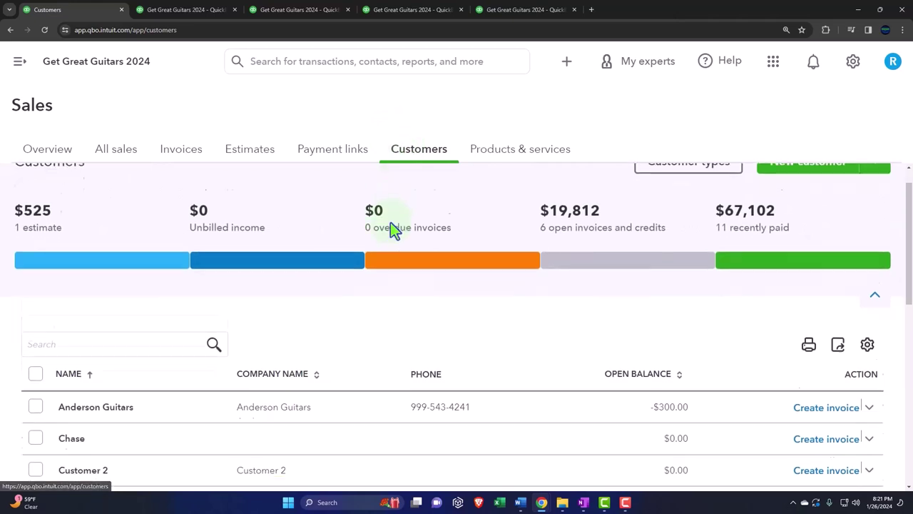
scroll(390, 222, down, 1)
click(107, 344)
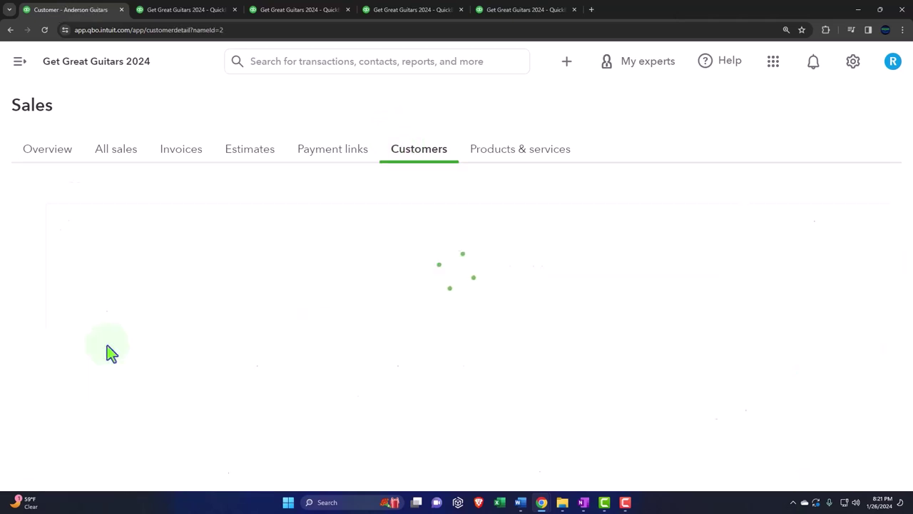
scroll(119, 350, down, 5)
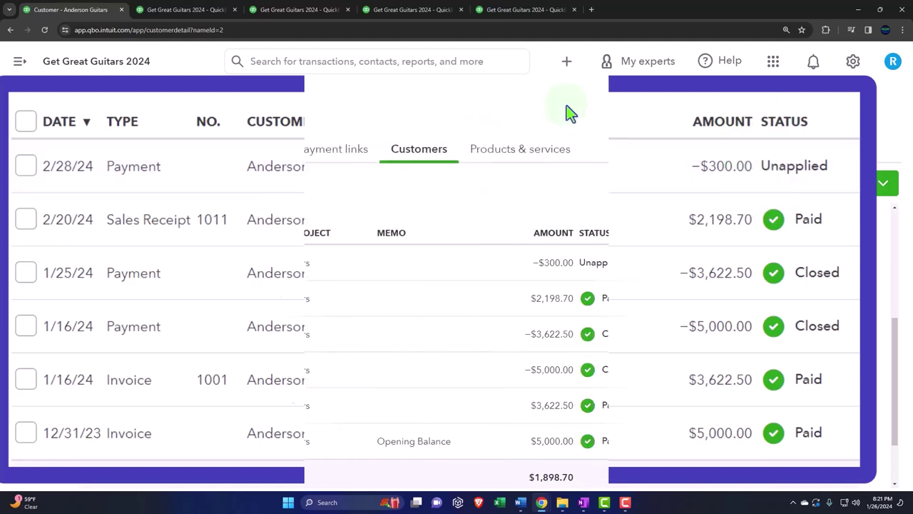
- Start a new estimate and select Anderson Guitars as its customer
click(568, 69)
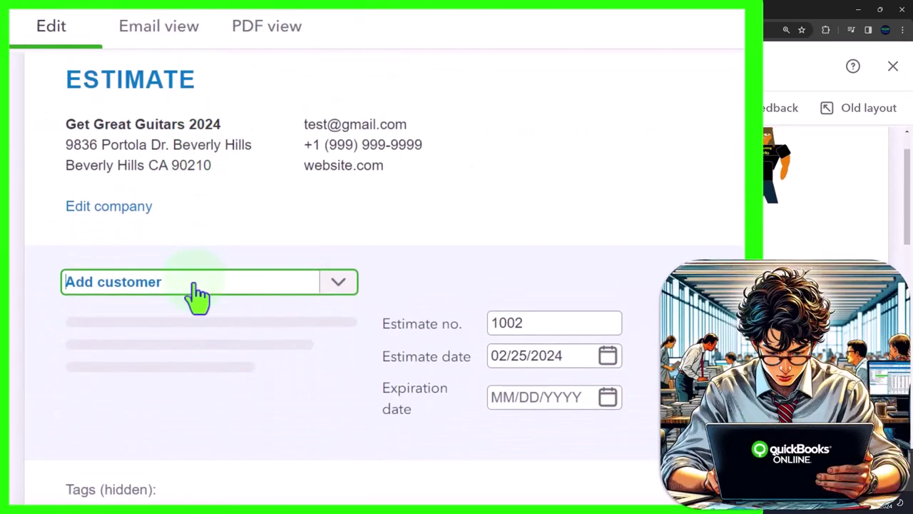
click(194, 286)
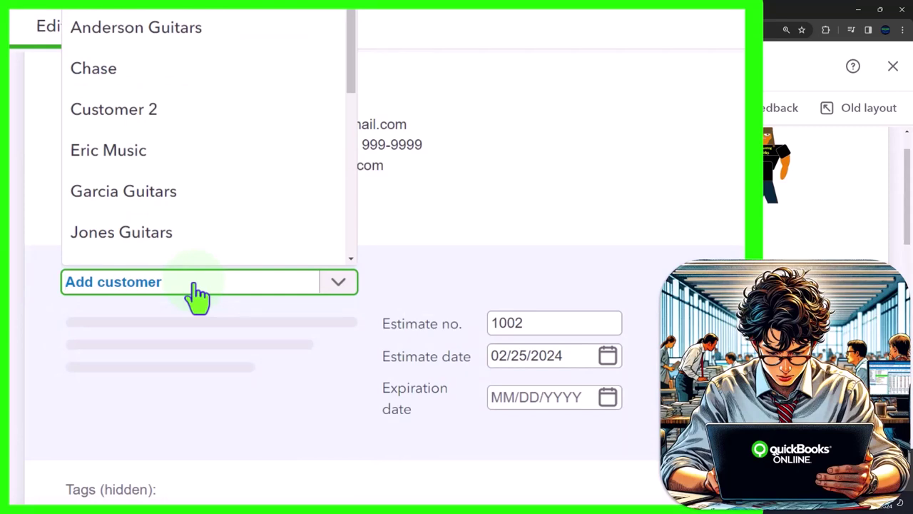
text(and)
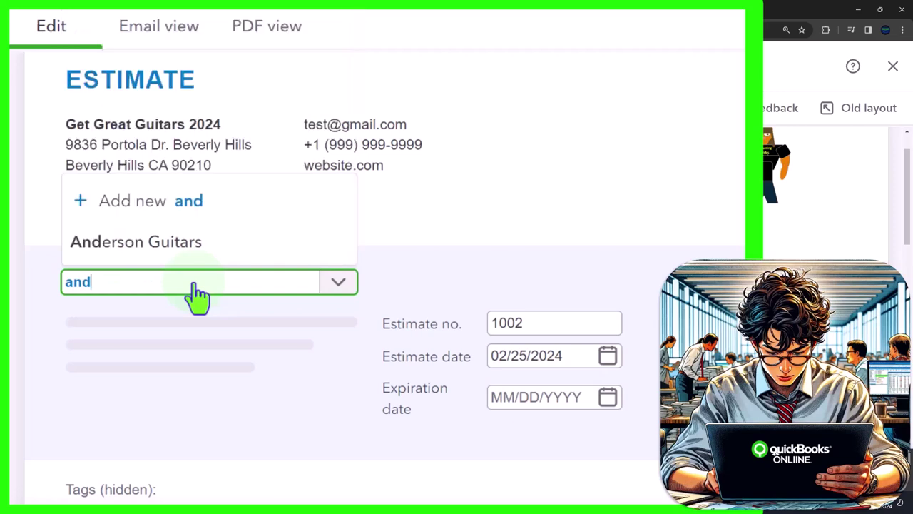
key(Down)
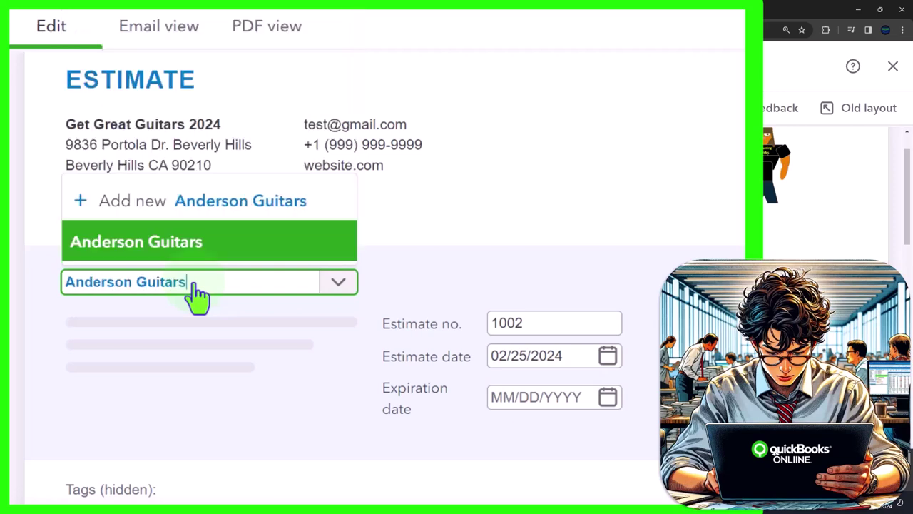
key(Return)
key(Tab)
key(Tab)
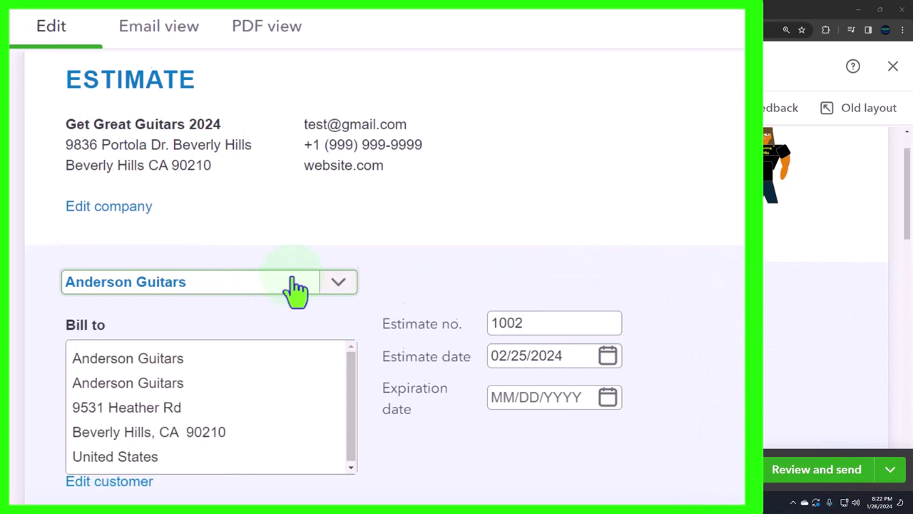
- Add the product EPSH to the estimate's first line with a quantity of 2
scroll(296, 286, down, 2)
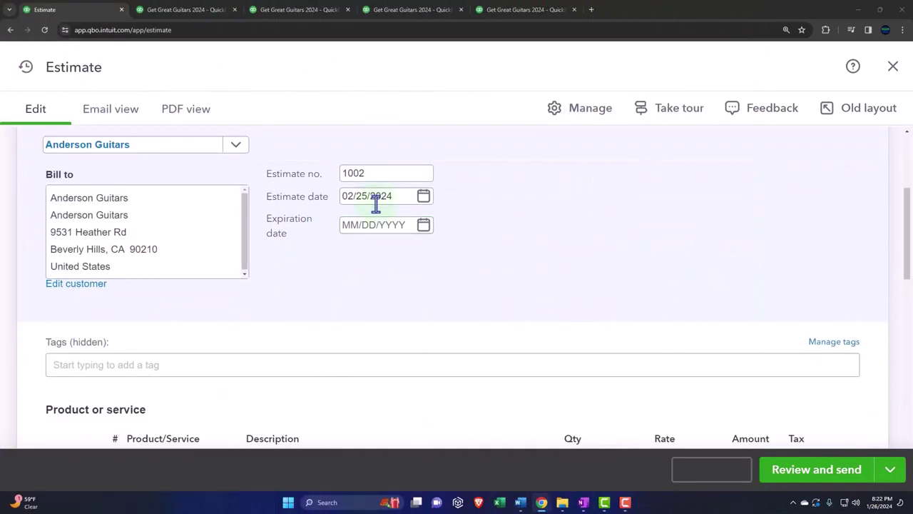
scroll(546, 200, down, 1)
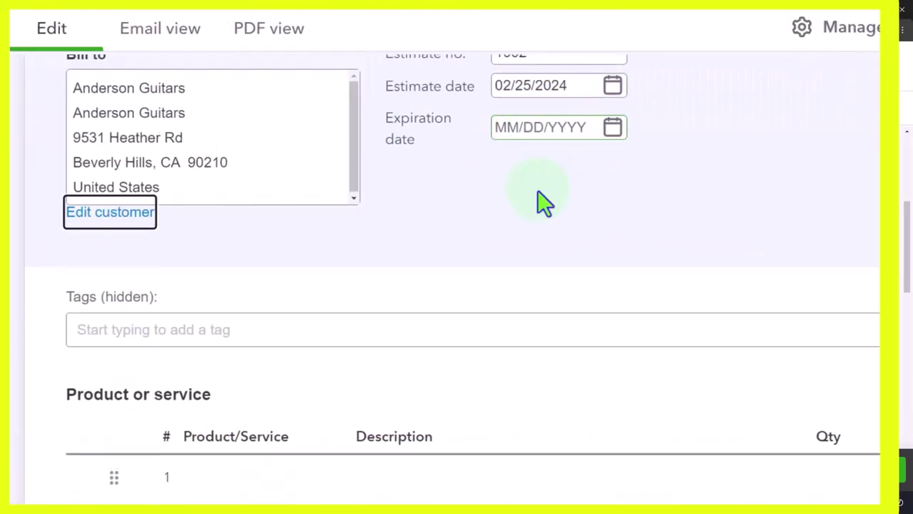
key(Tab)
scroll(543, 217, down, 2)
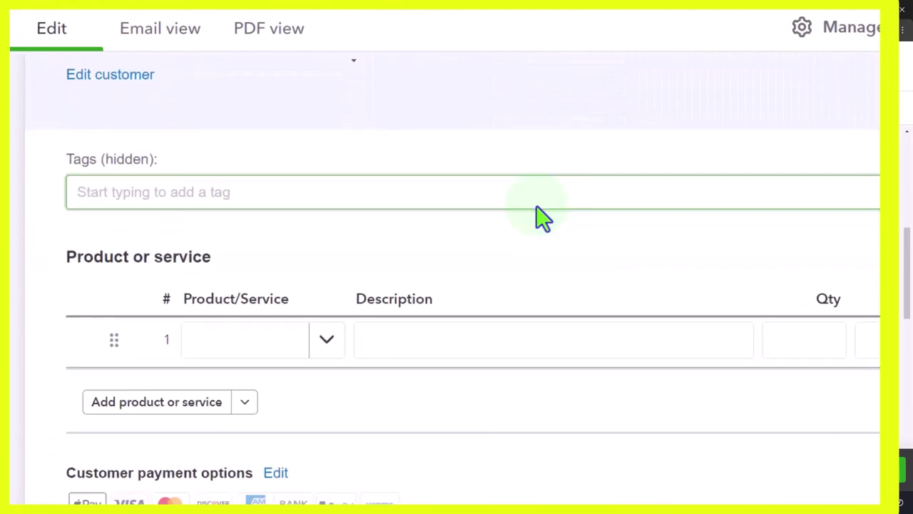
scroll(542, 218, down, 1)
click(285, 289)
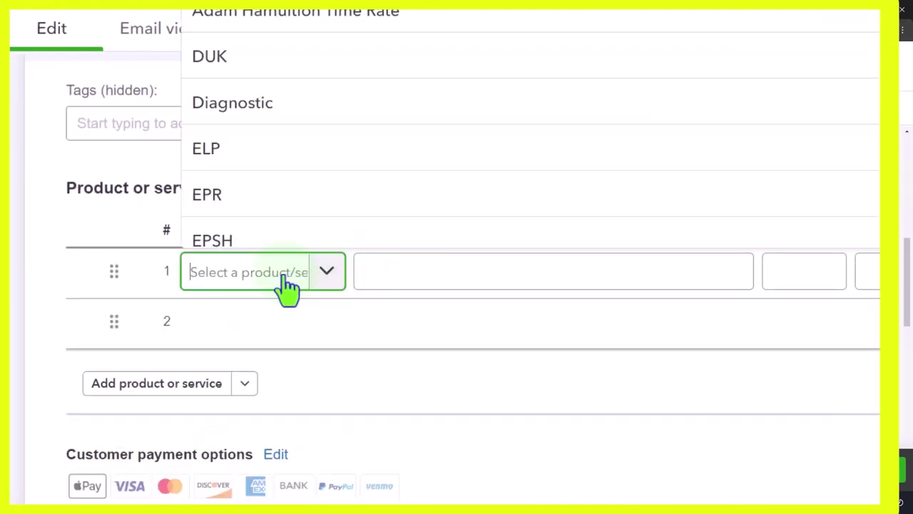
text(epsh)
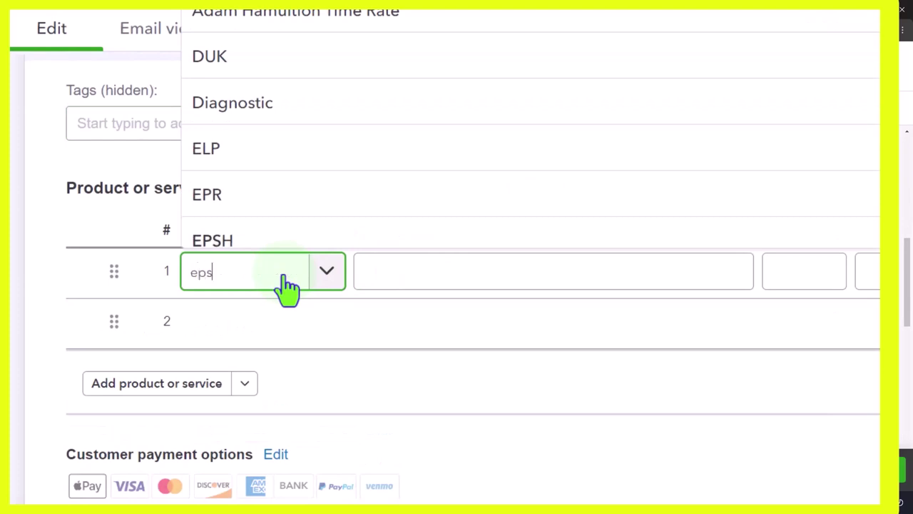
key(Tab)
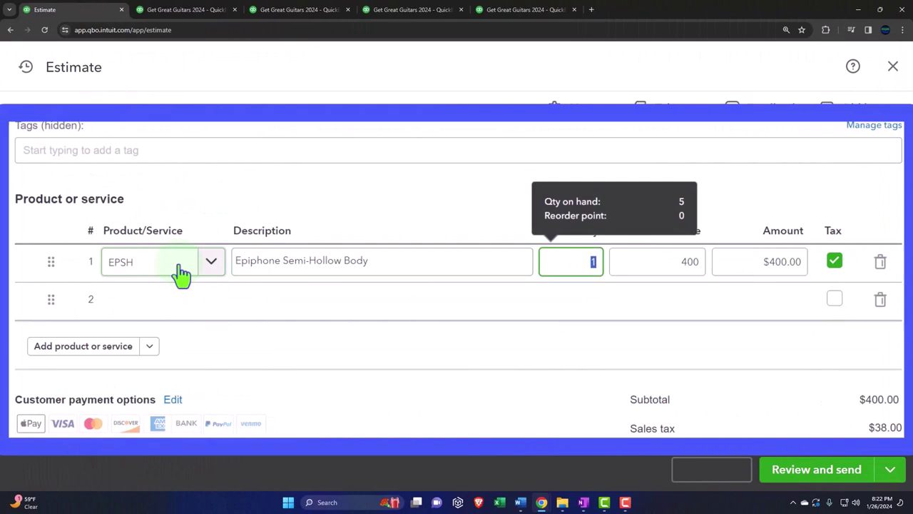
text(2)
key(Tab)
key(Tab)
key(Tab)
key(Tab)
key(Tab)
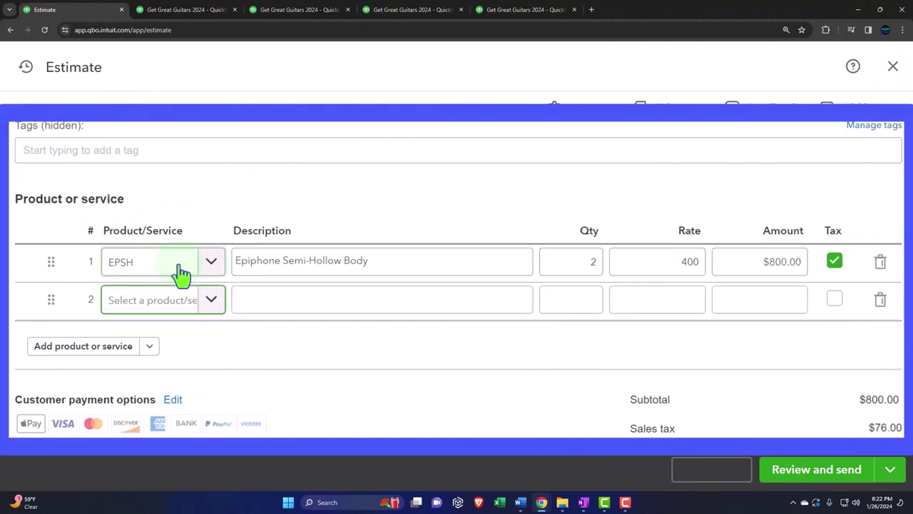
- Add the product ELP on the estimate's second line with a quantity of 1
text(ELP)
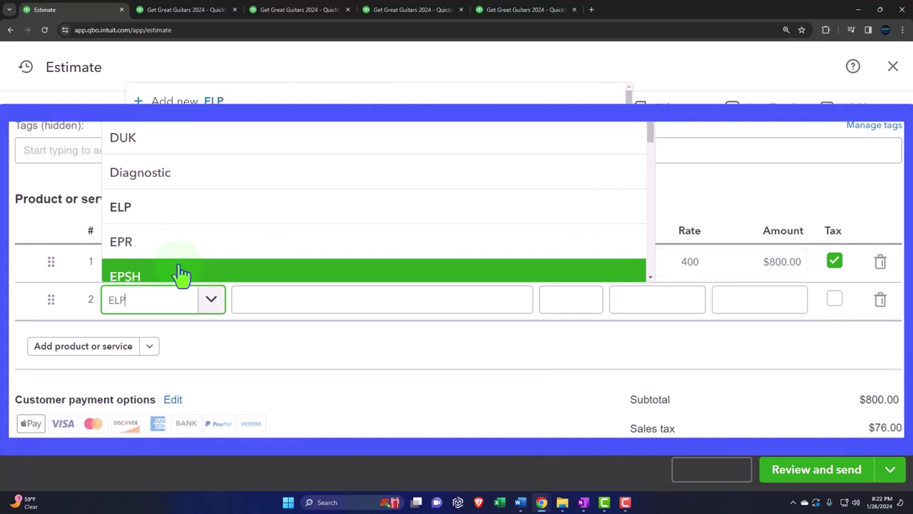
click(182, 271)
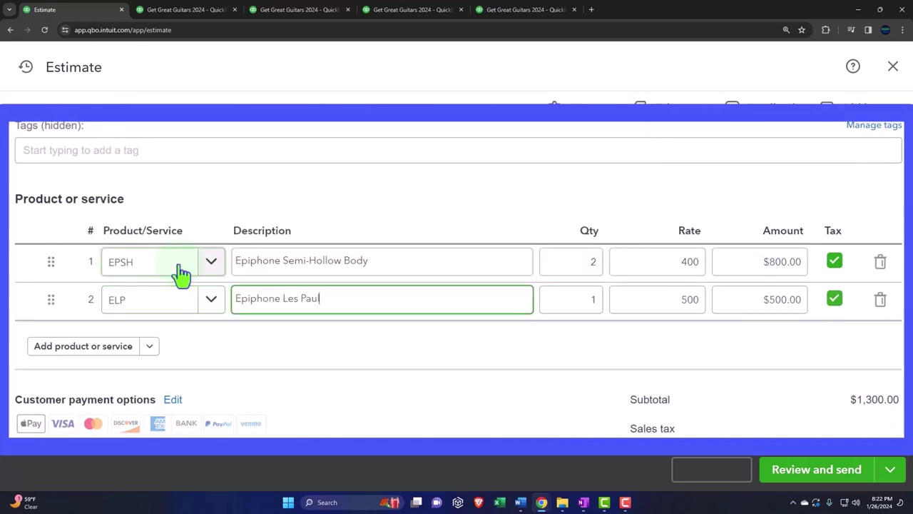
key(Tab)
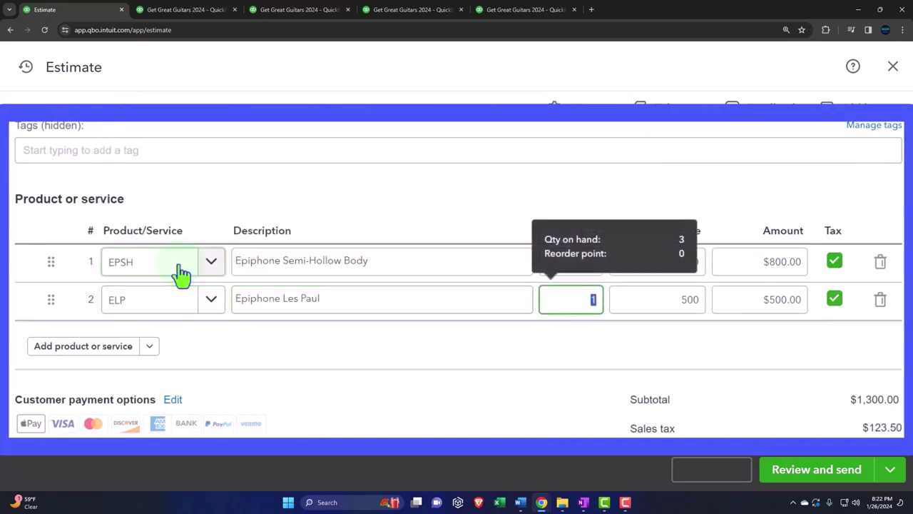
key(Tab)
key(Tab)
key(Tab)
key(Tab)
key(Tab)
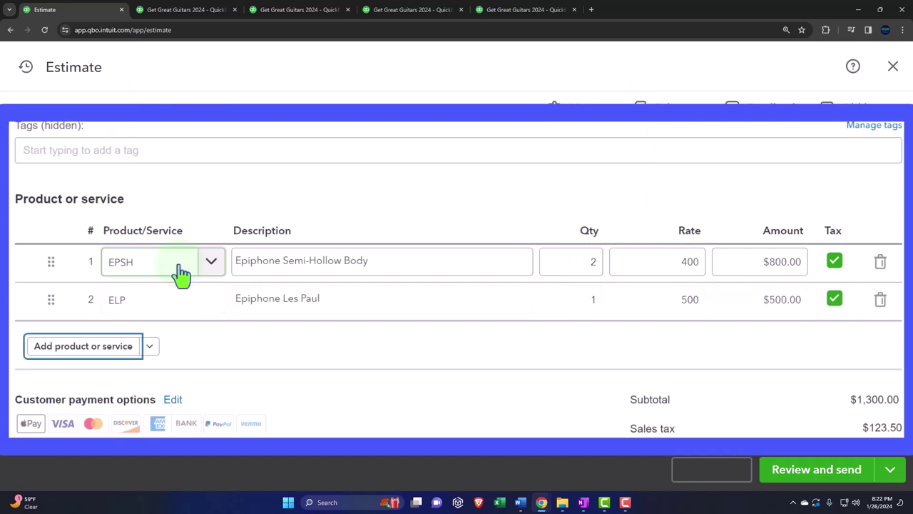
- Change the estimate's sales tax rate to Example State Tax (5%)
scroll(182, 271, down, 1)
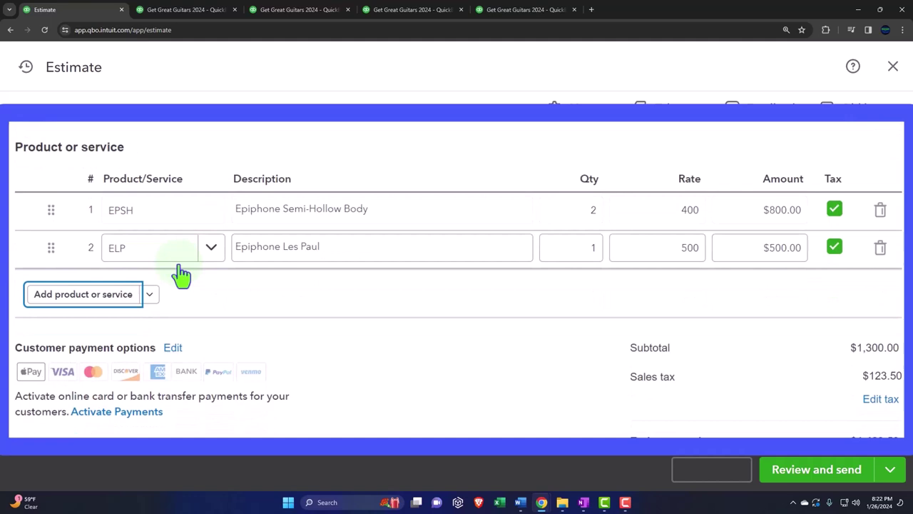
scroll(179, 276, down, 1)
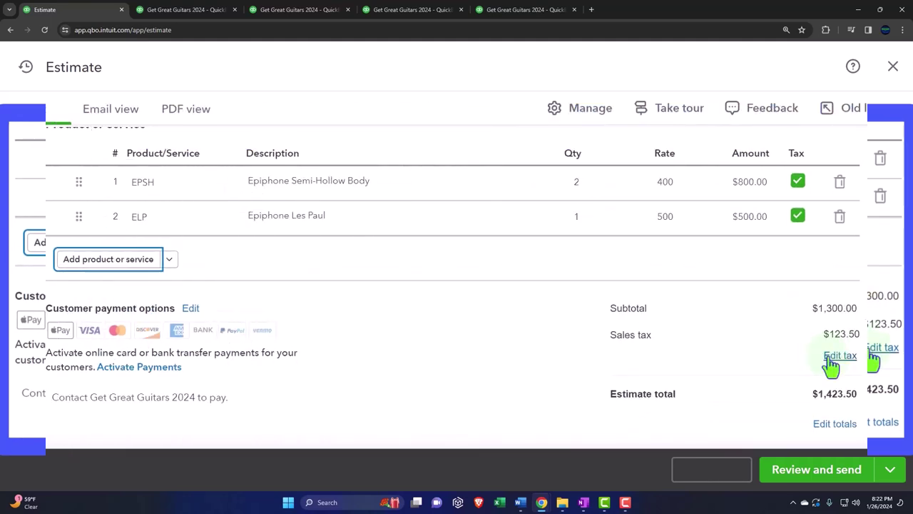
click(832, 361)
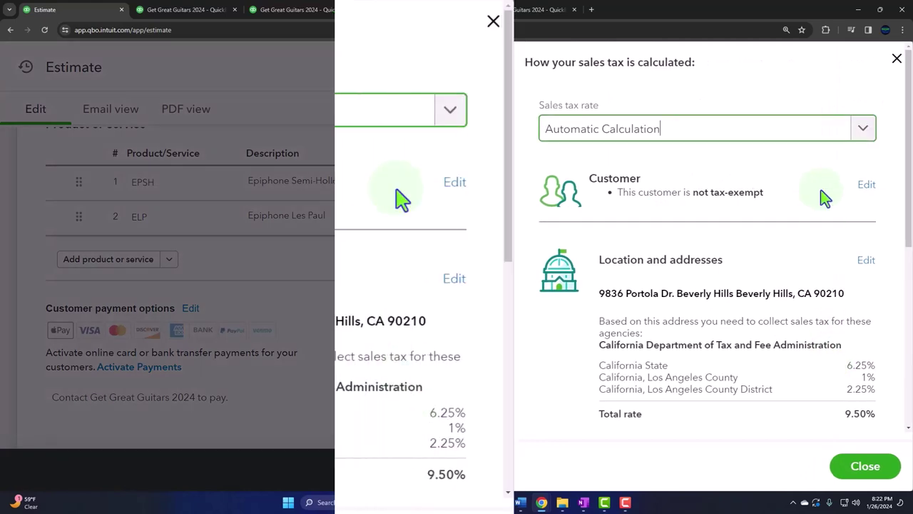
click(863, 139)
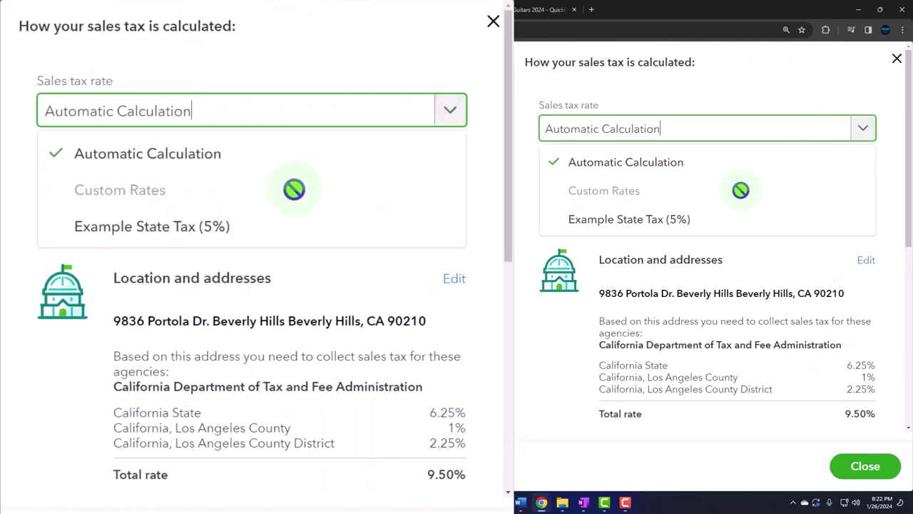
click(683, 223)
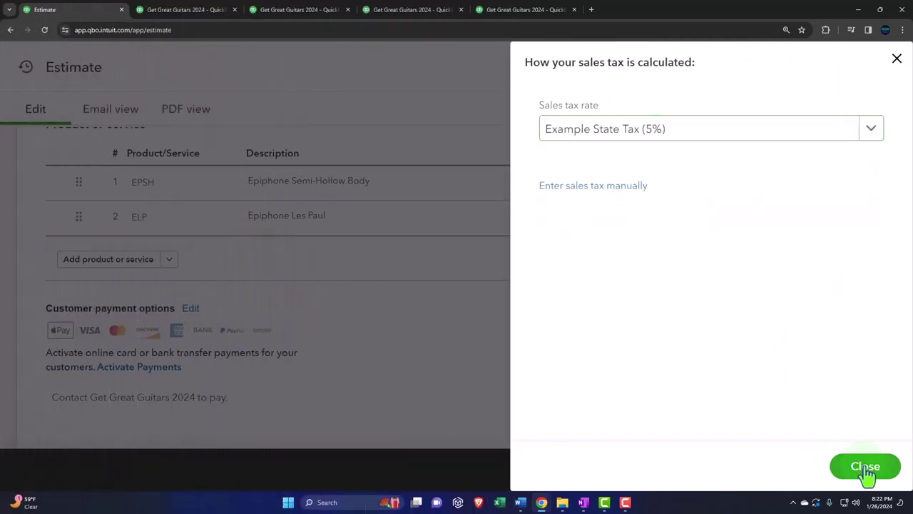
click(865, 471)
- Save the Anderson Guitars estimate and close it, returning to the customer's record
scroll(827, 400, down, 1)
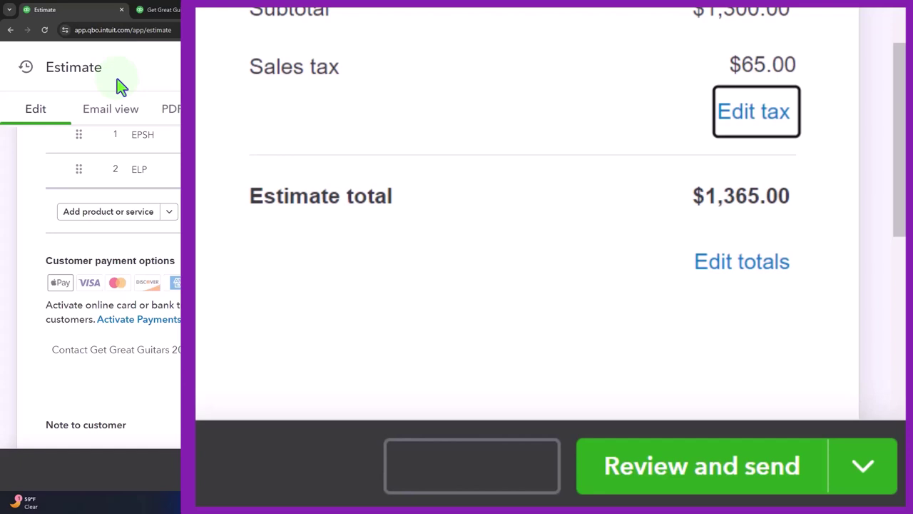
click(877, 491)
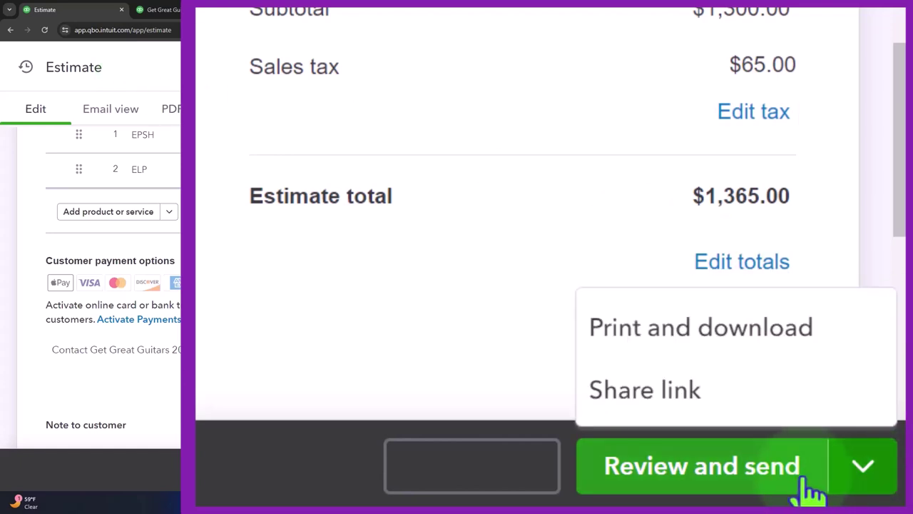
click(550, 490)
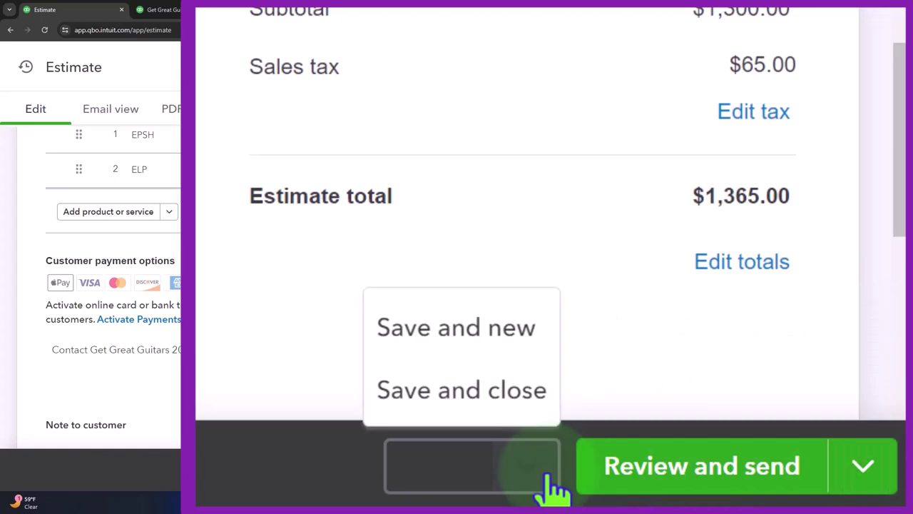
click(461, 389)
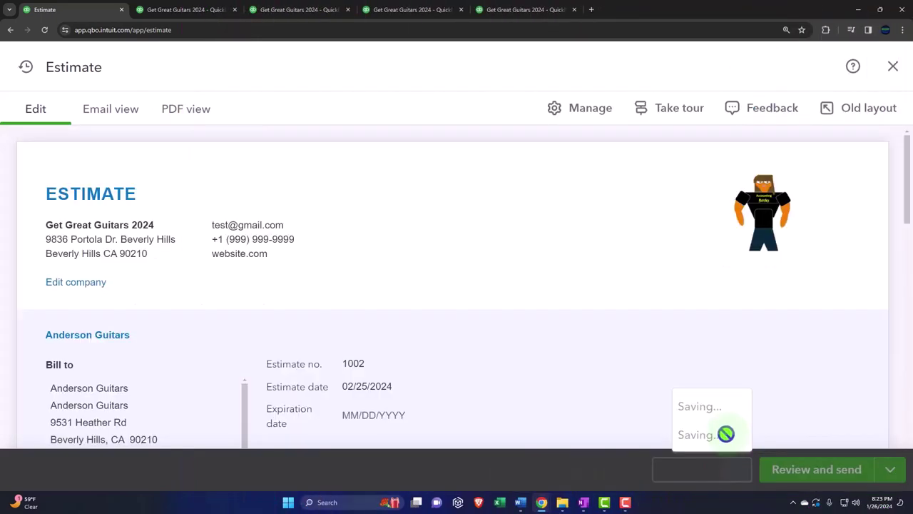
click(892, 69)
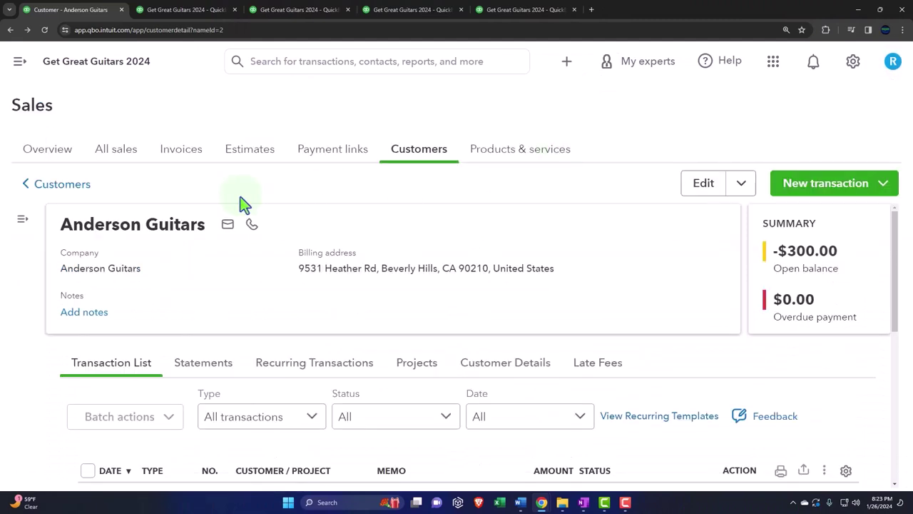
- Reopen the pending 2/25/24 estimate from the Anderson Guitars transaction list and convert it to an invoice
scroll(118, 266, down, 3)
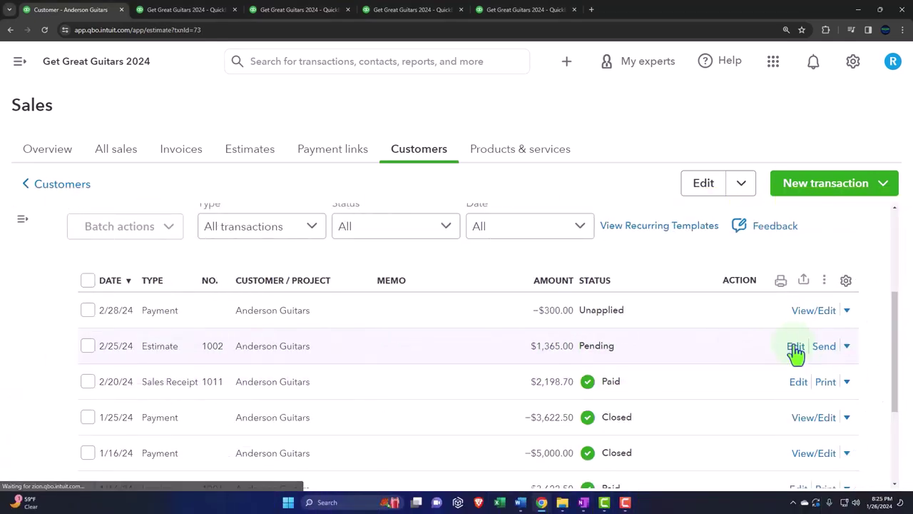
click(794, 351)
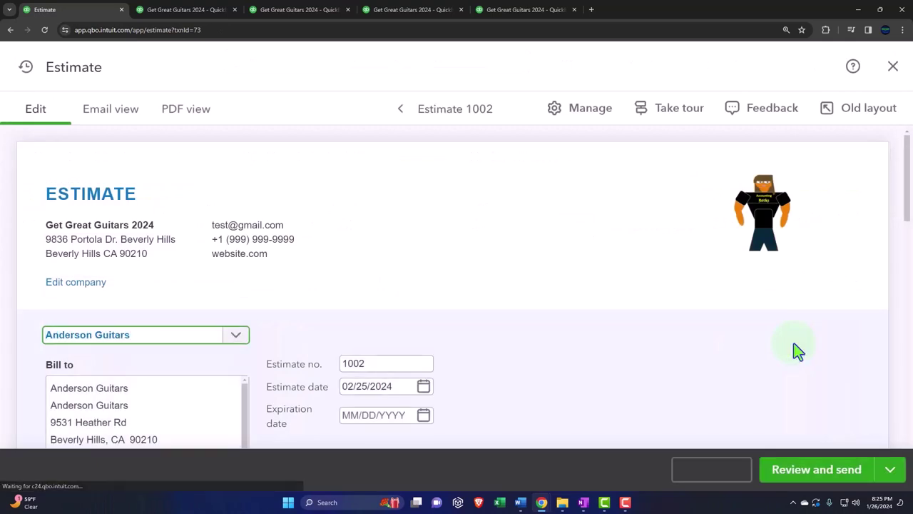
click(889, 470)
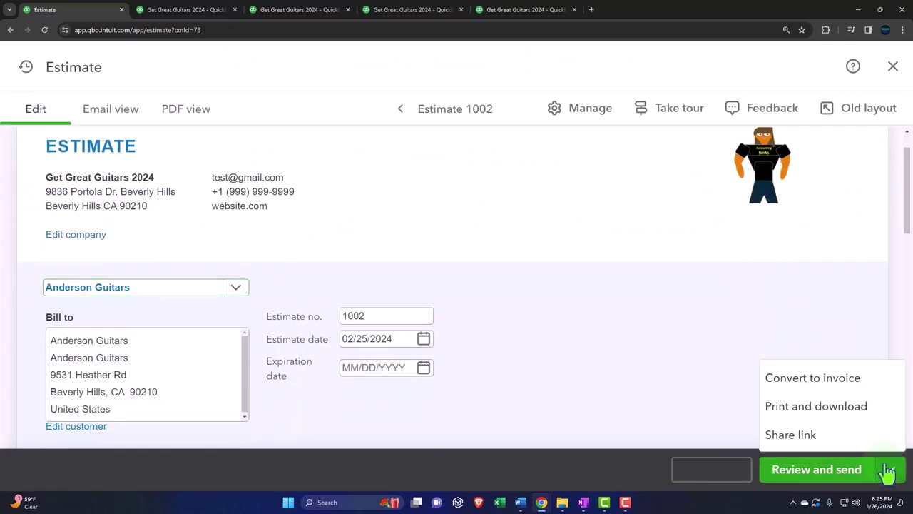
click(818, 393)
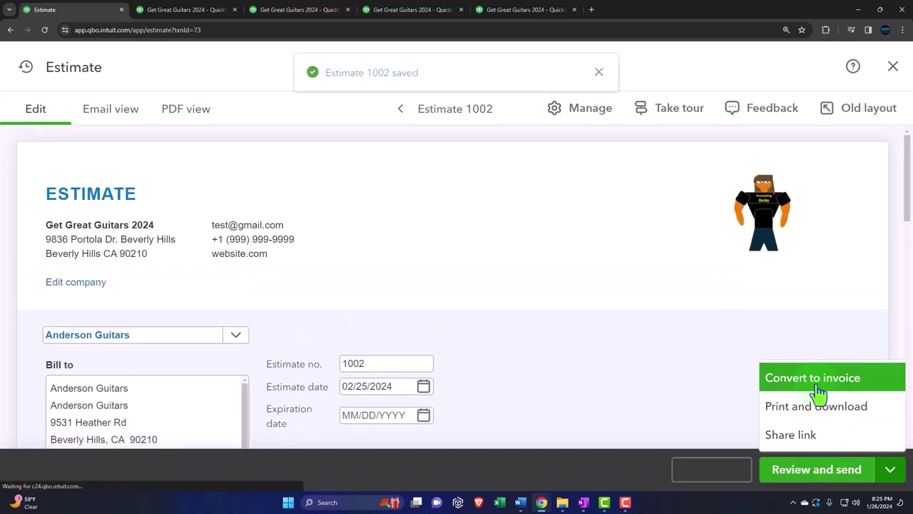
click(818, 393)
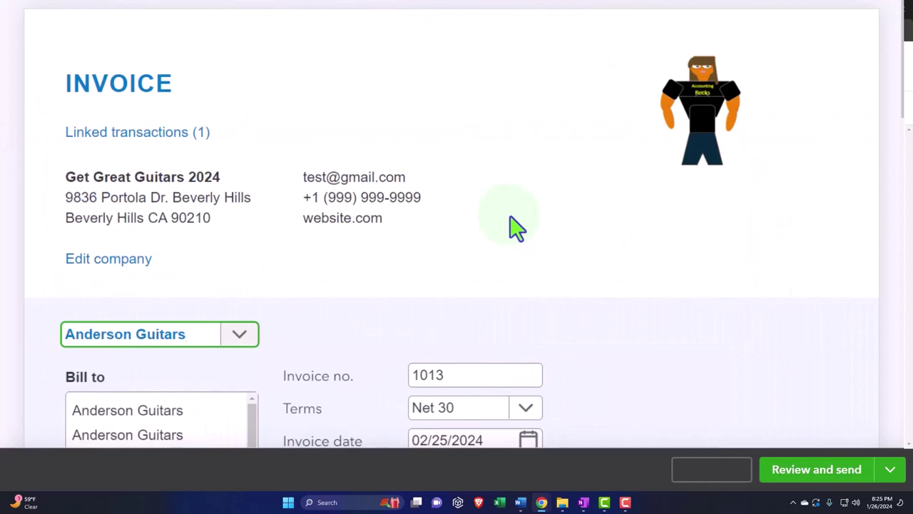
- Review the header of the converted Anderson Guitars invoice, checking the billing details, terms, invoice date and due date
scroll(516, 229, down, 7)
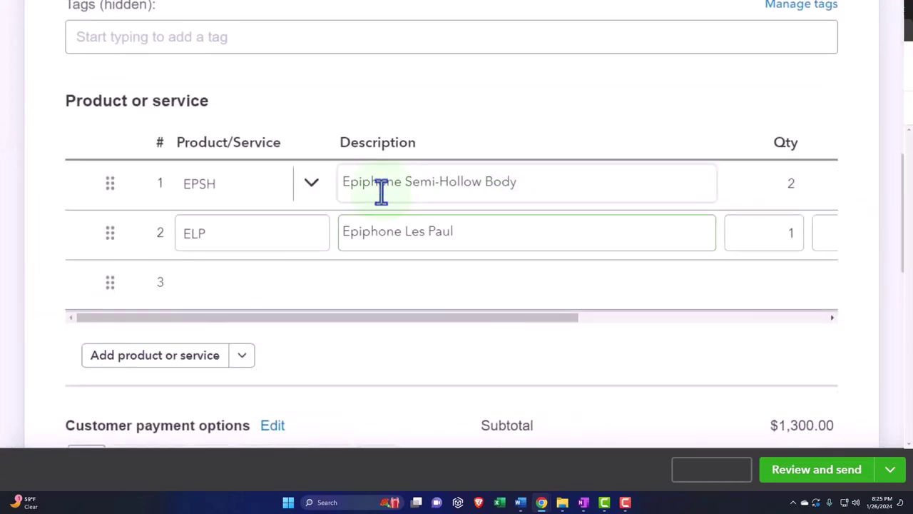
scroll(673, 232, up, 3)
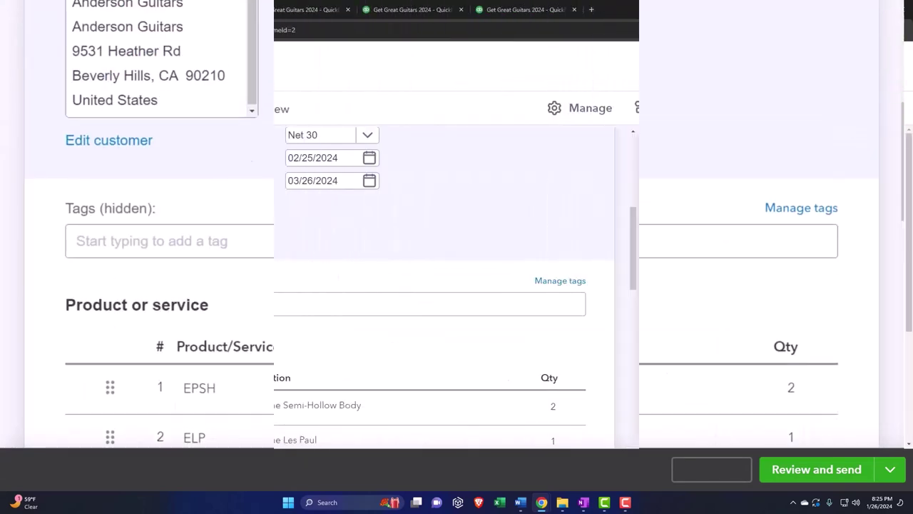
scroll(259, 278, up, 5)
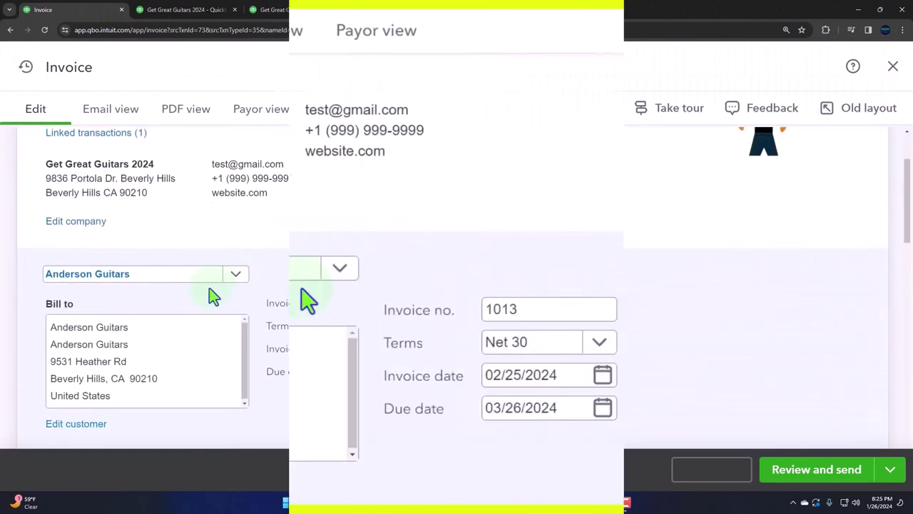
click(184, 285)
key(Tab)
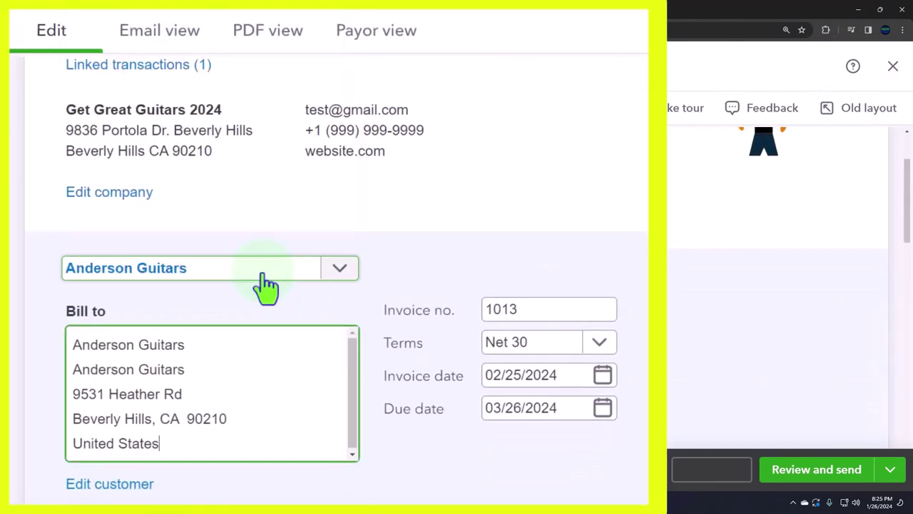
key(Tab)
key(Tab)
key(Tab)
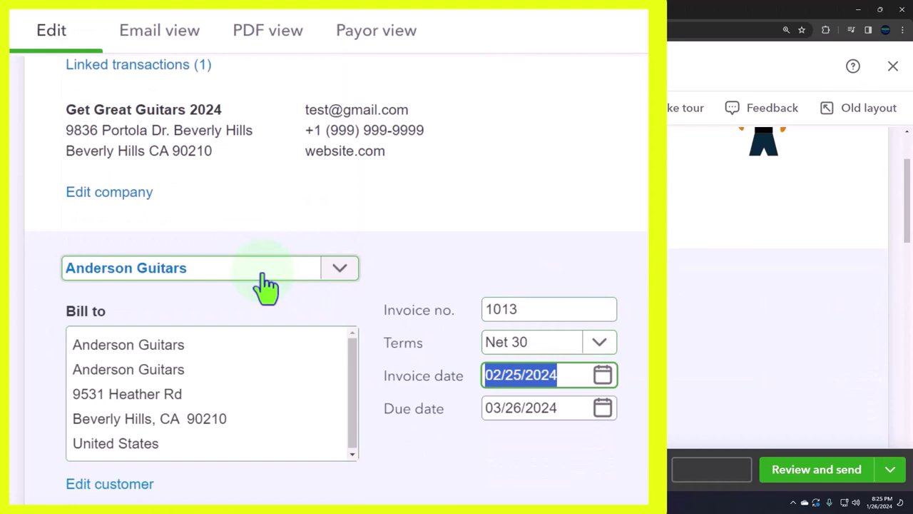
scroll(260, 296, down, 2)
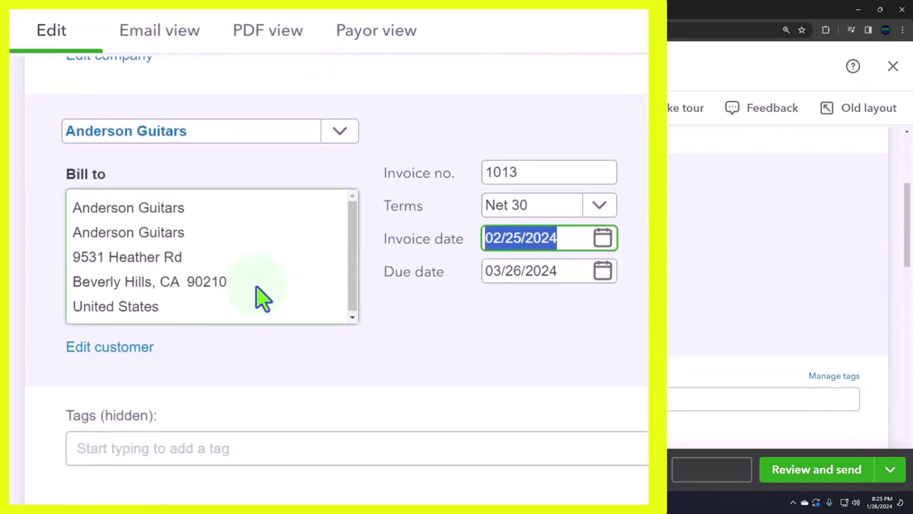
click(260, 296)
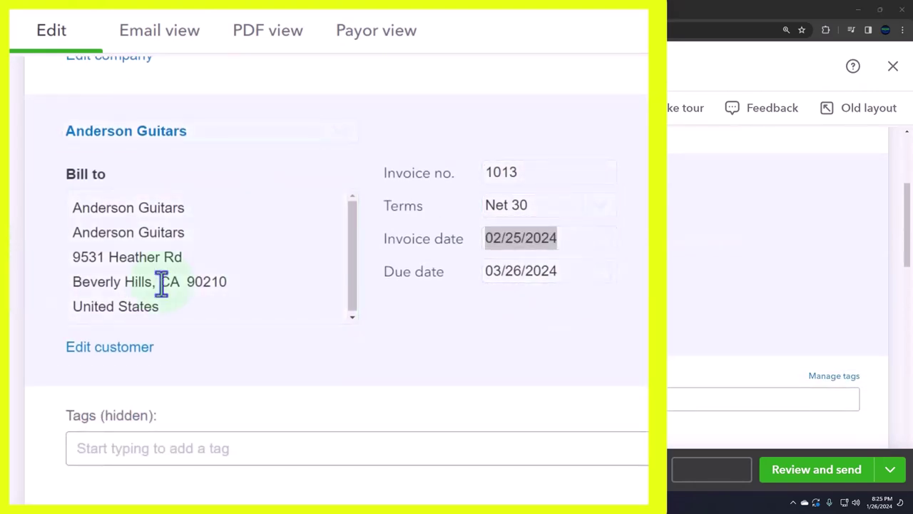
- Review the invoice's product lines, including quantities and rates, along with its subtotal, sales tax and invoice total
scroll(514, 356, down, 3)
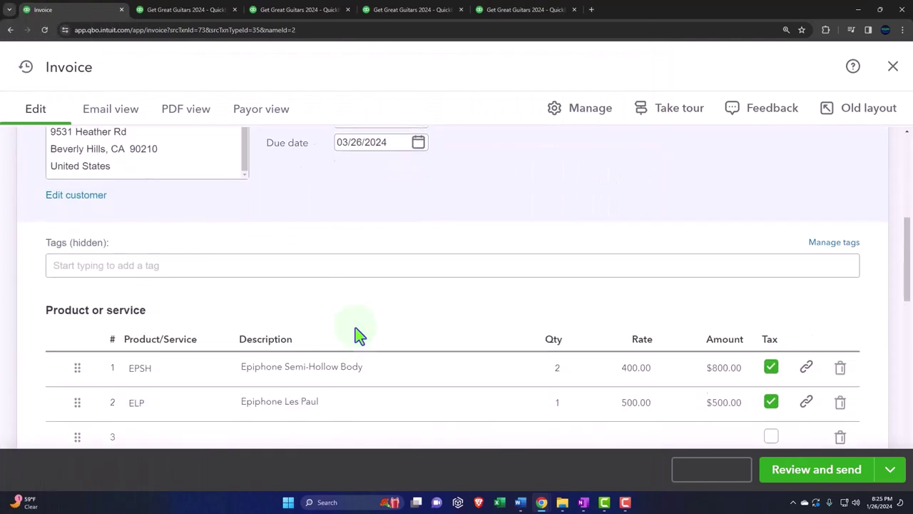
click(322, 307)
scroll(318, 302, down, 1)
click(316, 297)
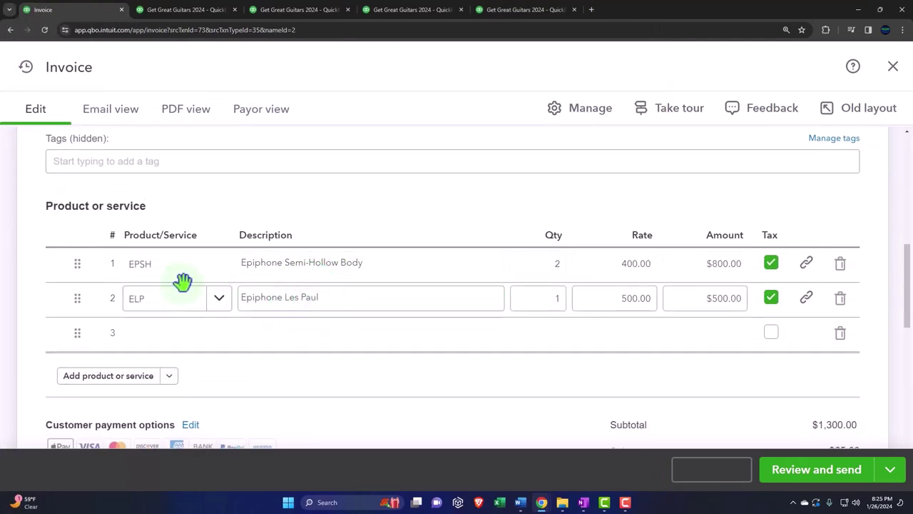
scroll(182, 282, down, 3)
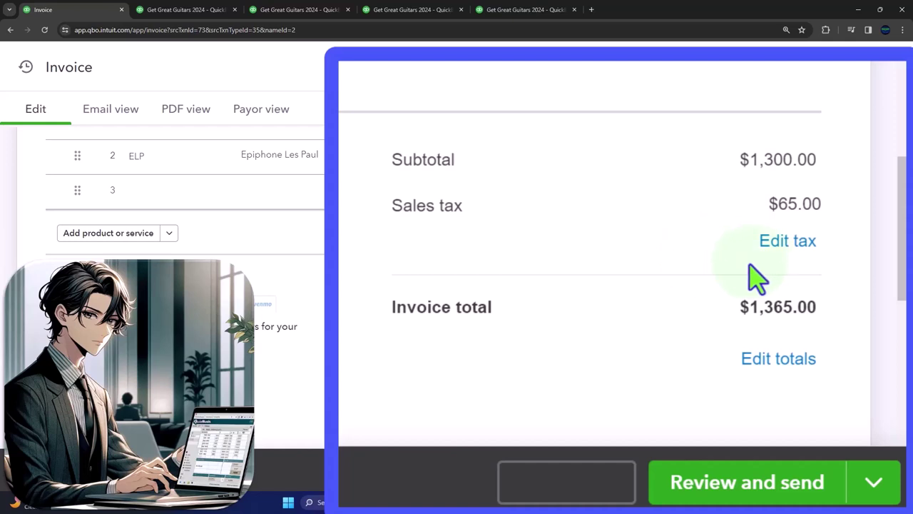
scroll(728, 303, up, 1)
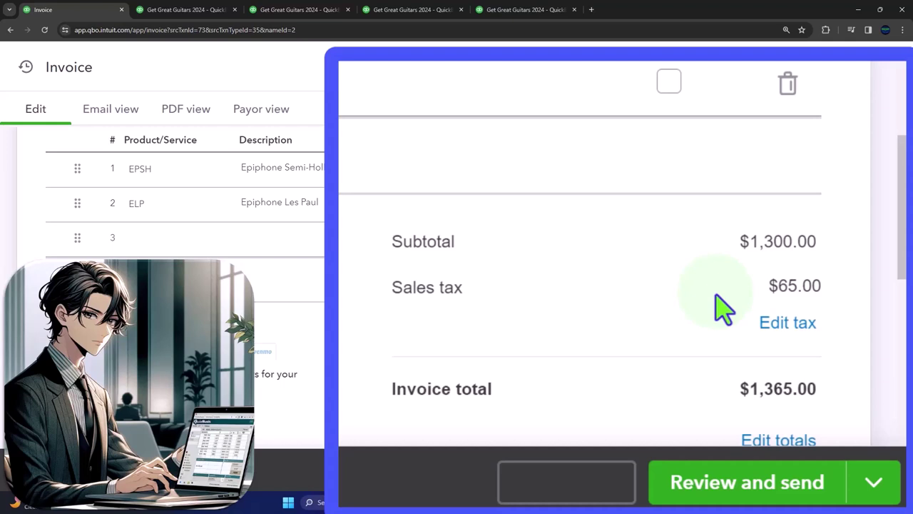
scroll(721, 305, down, 1)
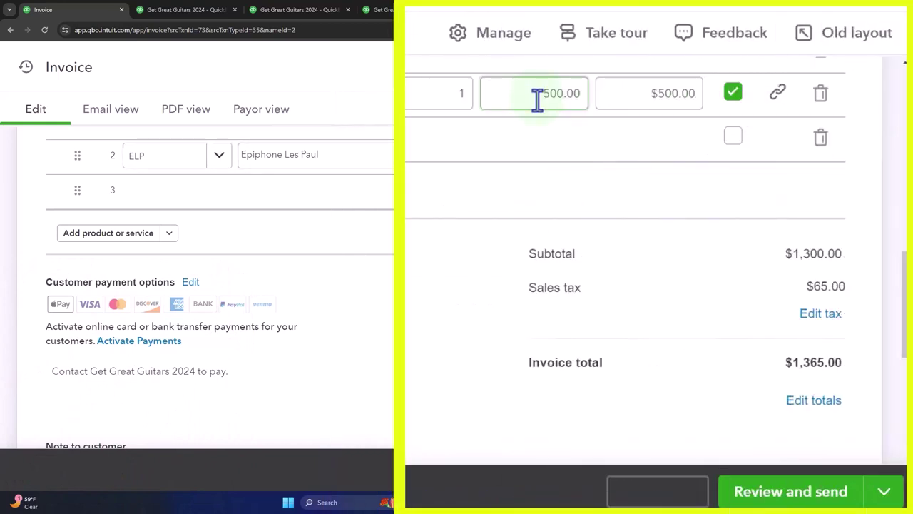
click(538, 100)
click(740, 259)
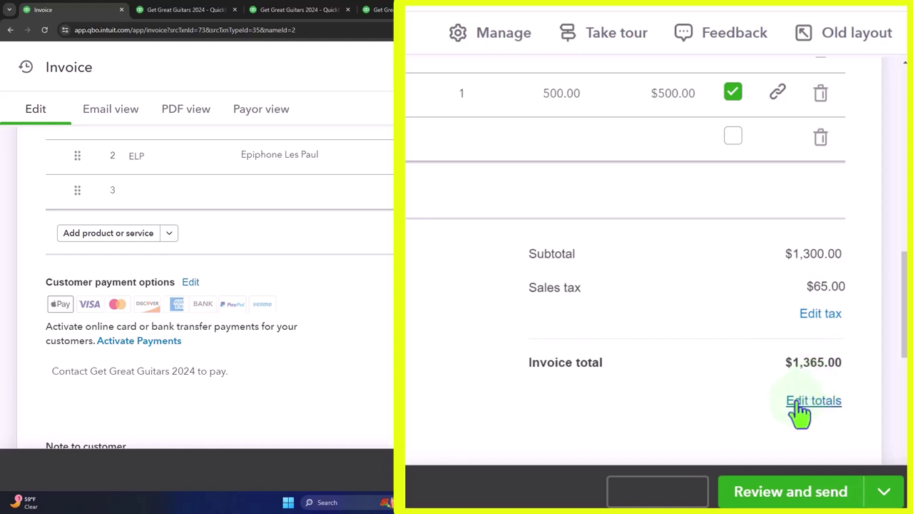
- Save and close the invoice, returning to the Anderson Guitars transaction list
click(692, 499)
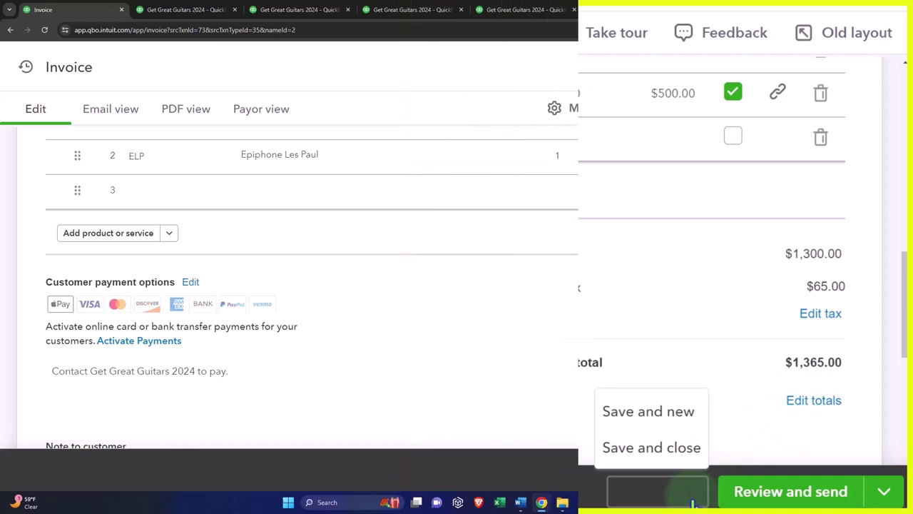
click(714, 436)
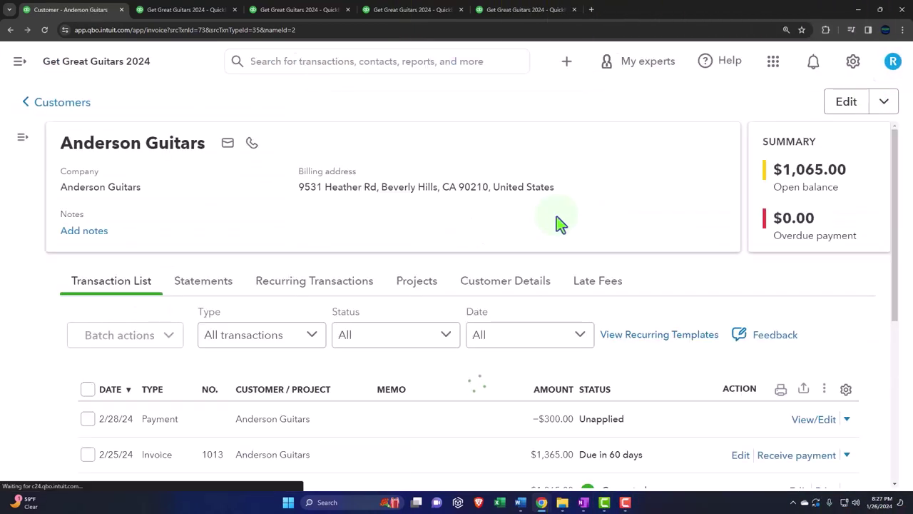
scroll(382, 280, down, 3)
scroll(381, 279, down, 1)
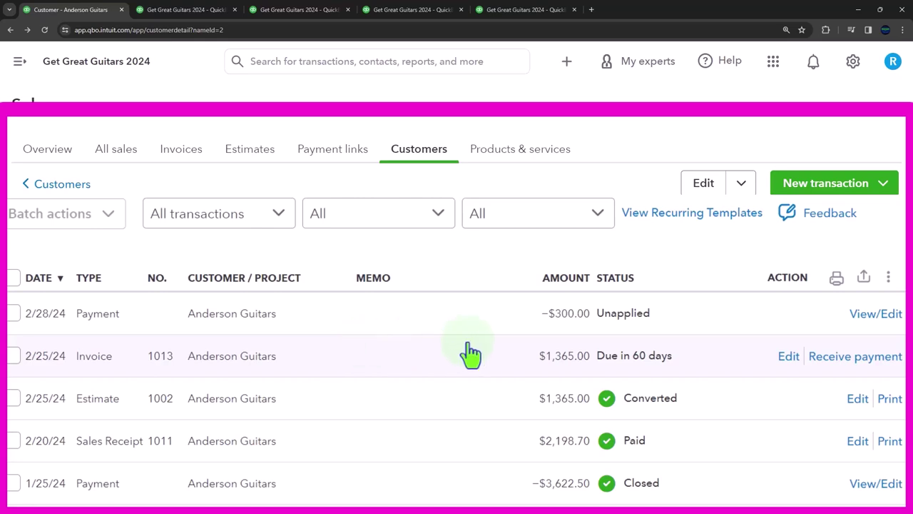
- Open the unapplied 2/28/24 payment for editing, apply its $300.00 to the 02/25/2024 invoice, and save and close it
click(497, 320)
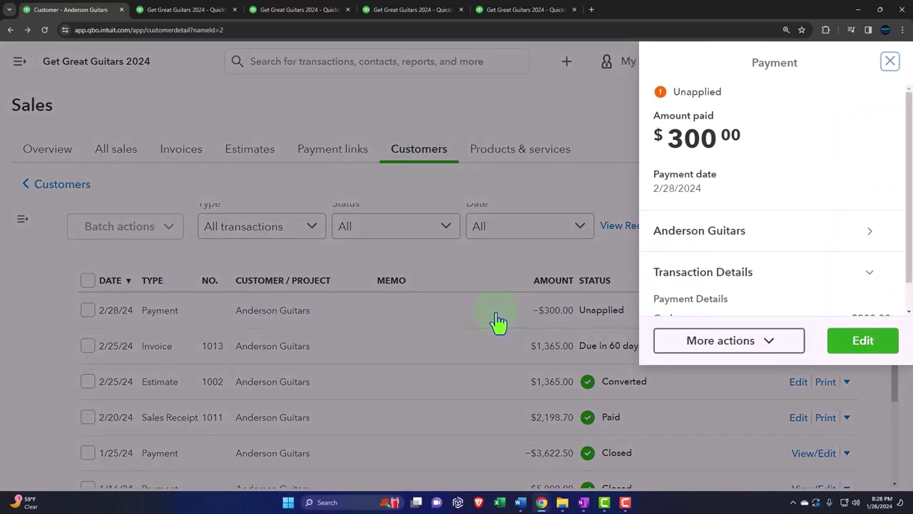
click(890, 61)
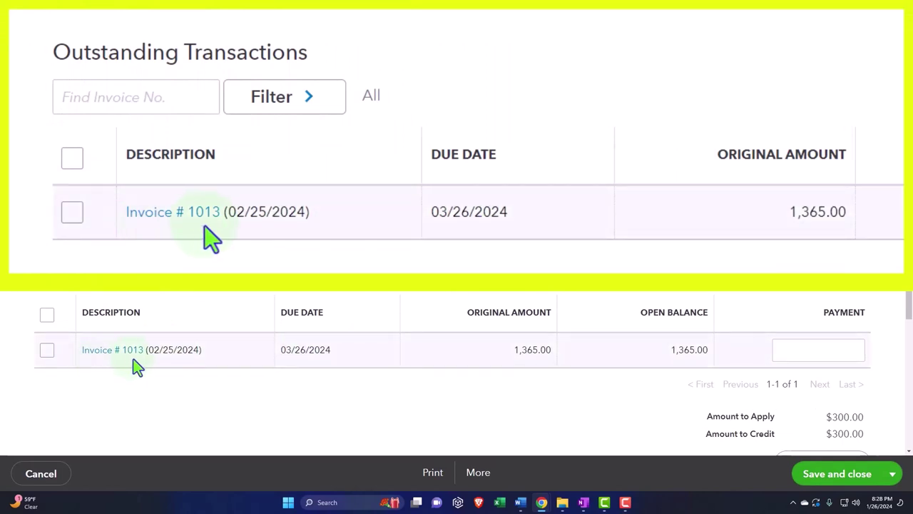
click(47, 350)
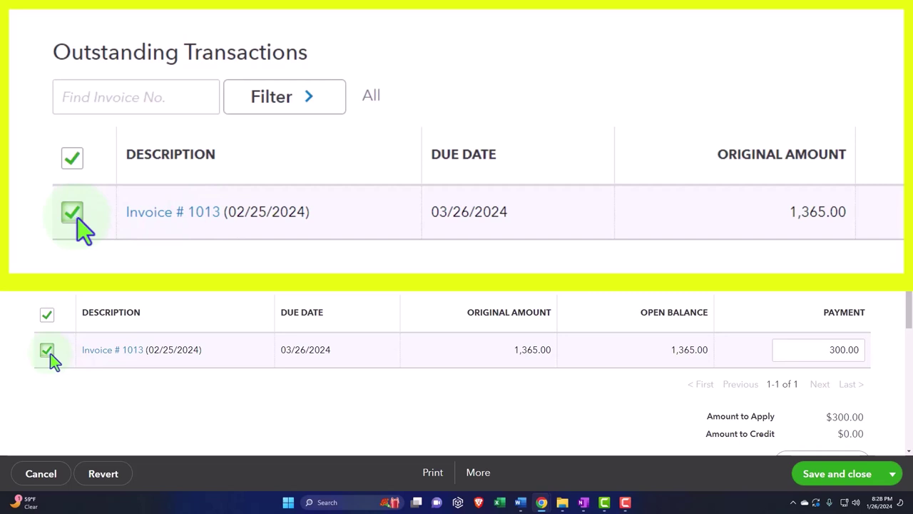
click(831, 474)
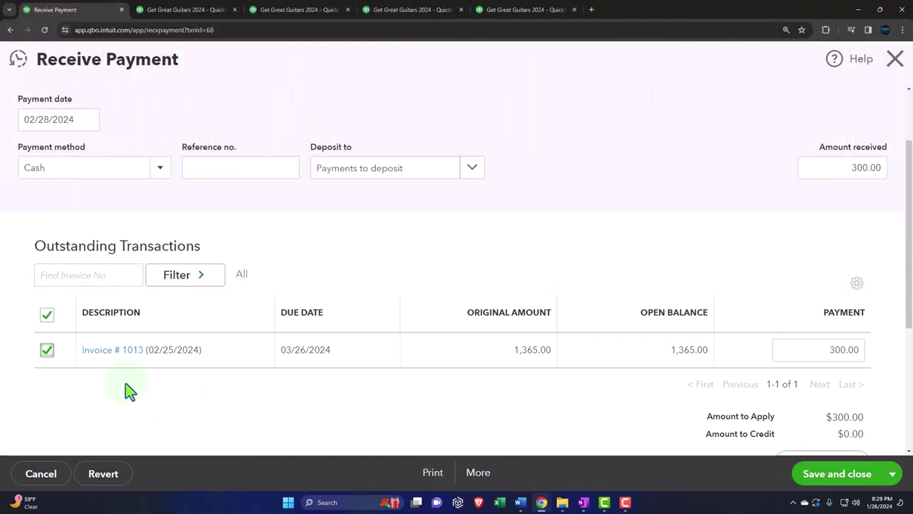
click(815, 474)
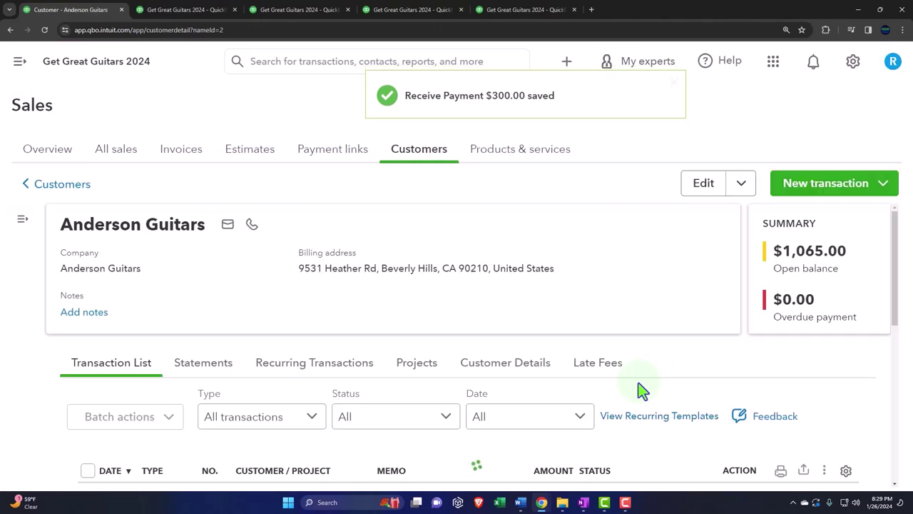
- Check the statuses of the 2/28/24 payment and the 2/25/24 invoice in the Anderson Guitars transaction list
scroll(546, 350, down, 3)
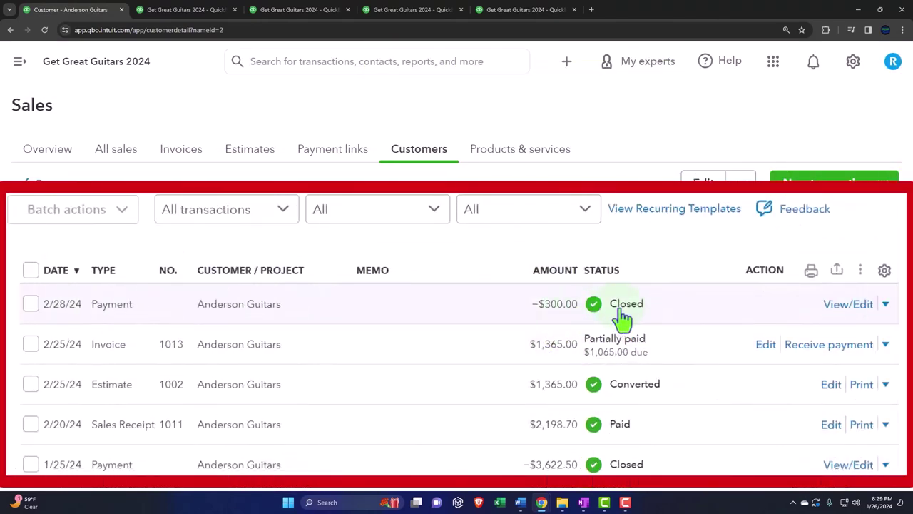
scroll(593, 325, down, 1)
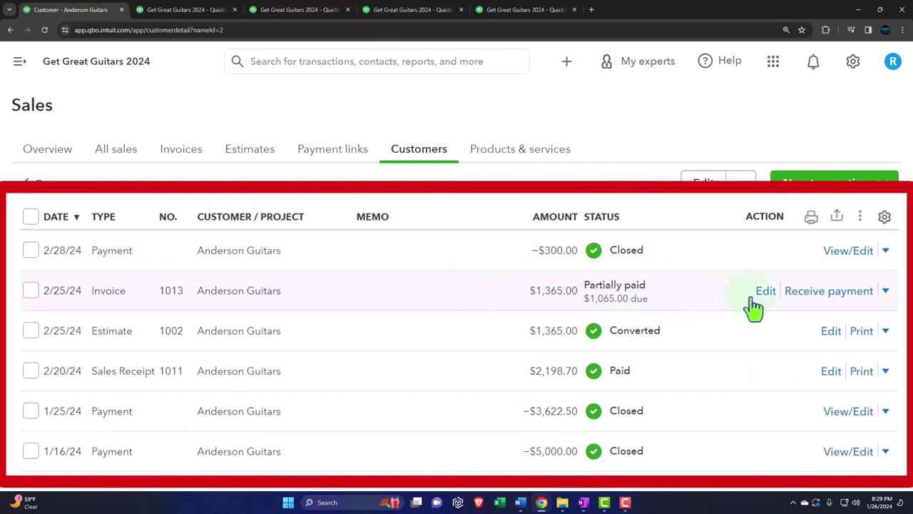
click(887, 294)
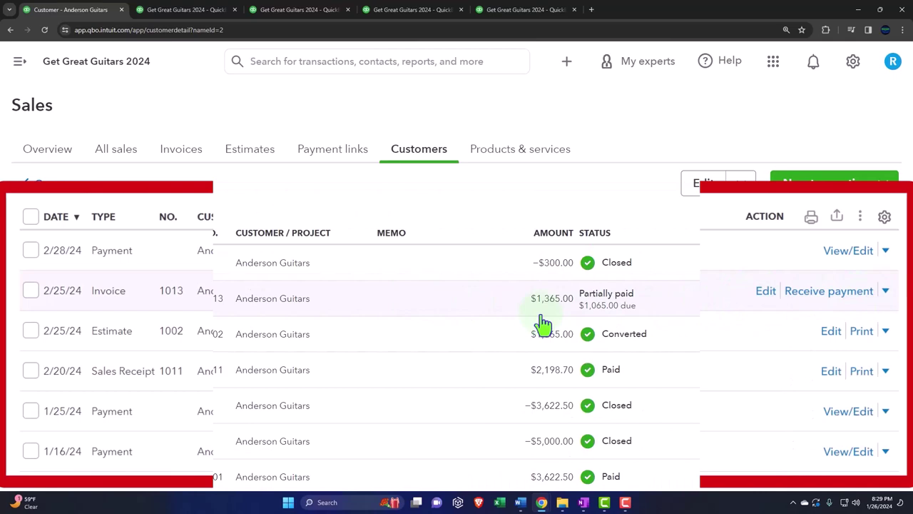
- Examine the 2/25/24 invoice's activity history, then open the full invoice to check the applied payment and balance due
click(456, 306)
scroll(654, 245, down, 4)
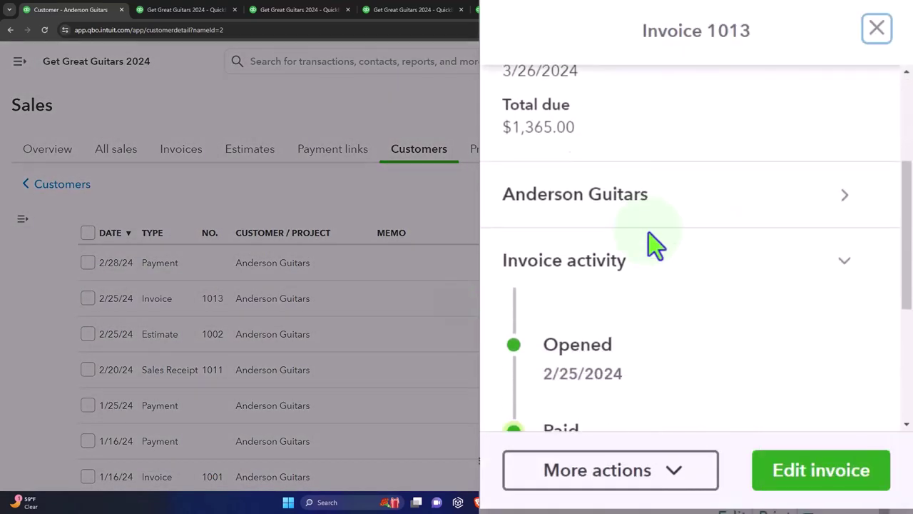
scroll(655, 250, down, 1)
scroll(605, 336, down, 2)
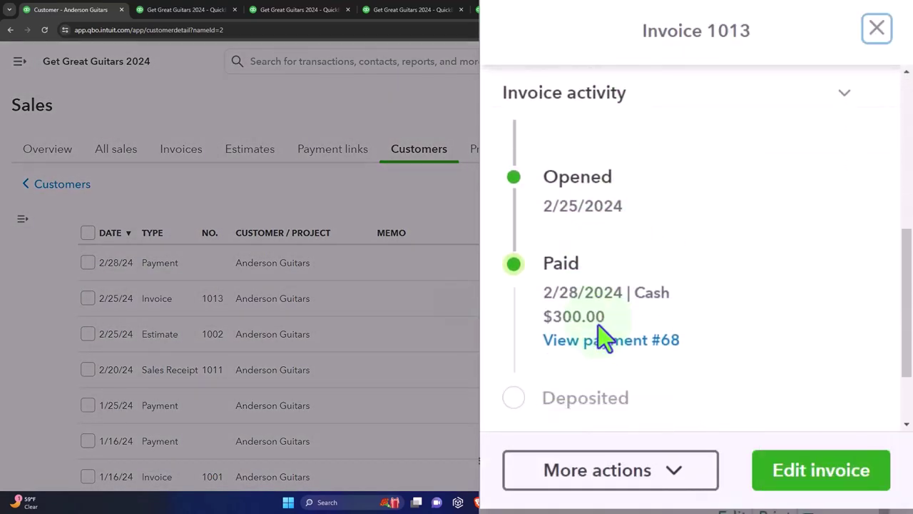
click(878, 30)
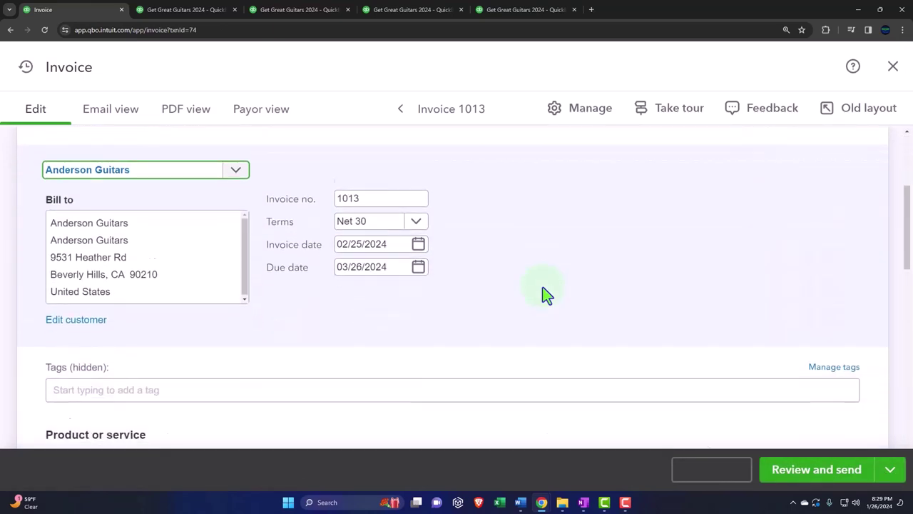
scroll(542, 283, down, 3)
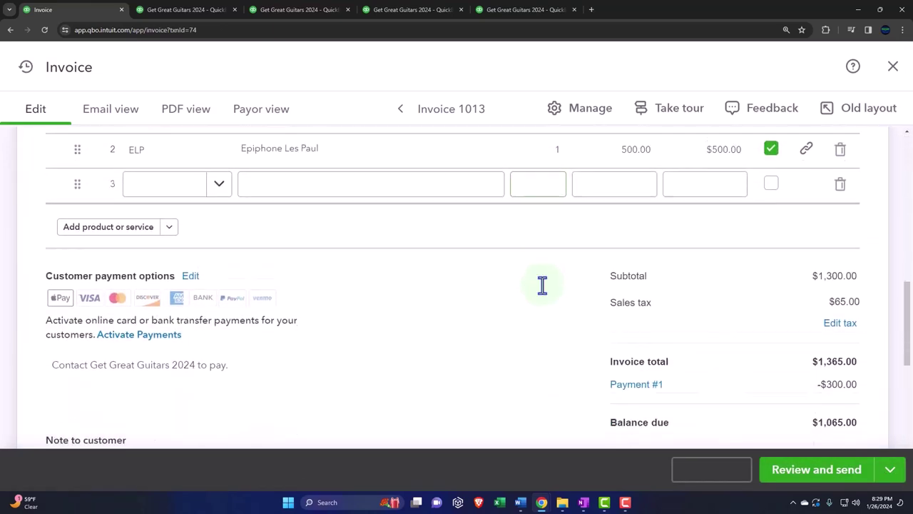